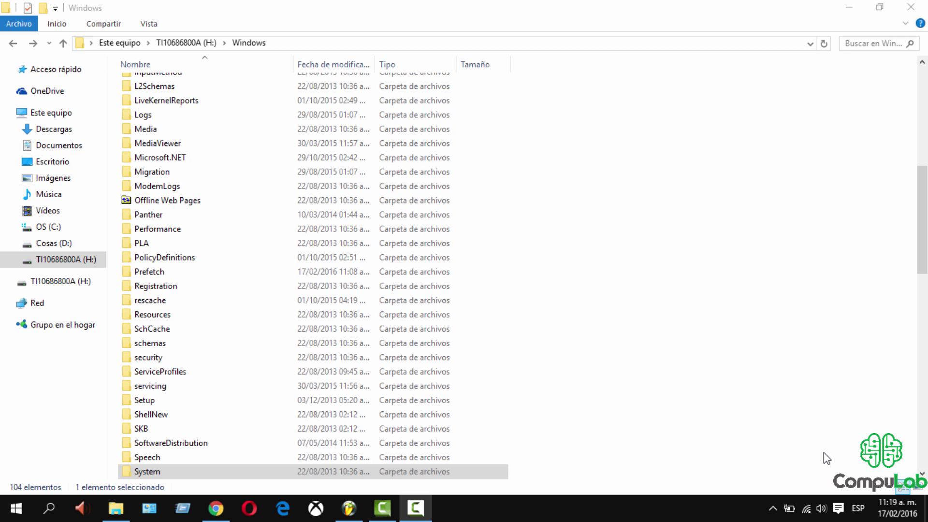
Step: Look through the folders in H:\Windows and check the contents of the addins folder
{"action": "scroll", "coordinate": [631, 256], "scroll_direction": "down", "scroll_amount": 4}
{"action": "scroll", "coordinate": [631, 257], "scroll_direction": "down", "scroll_amount": 4}
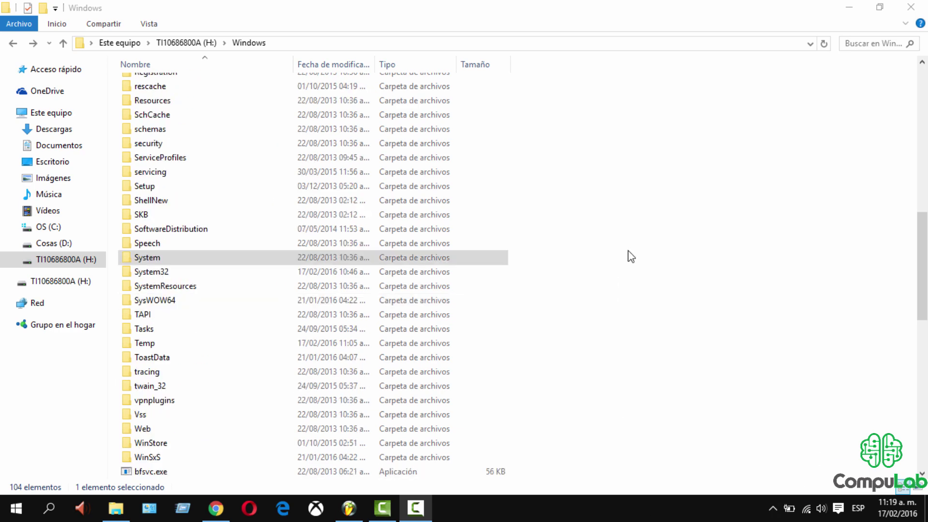
{"action": "scroll", "coordinate": [630, 257], "scroll_direction": "up", "scroll_amount": 4}
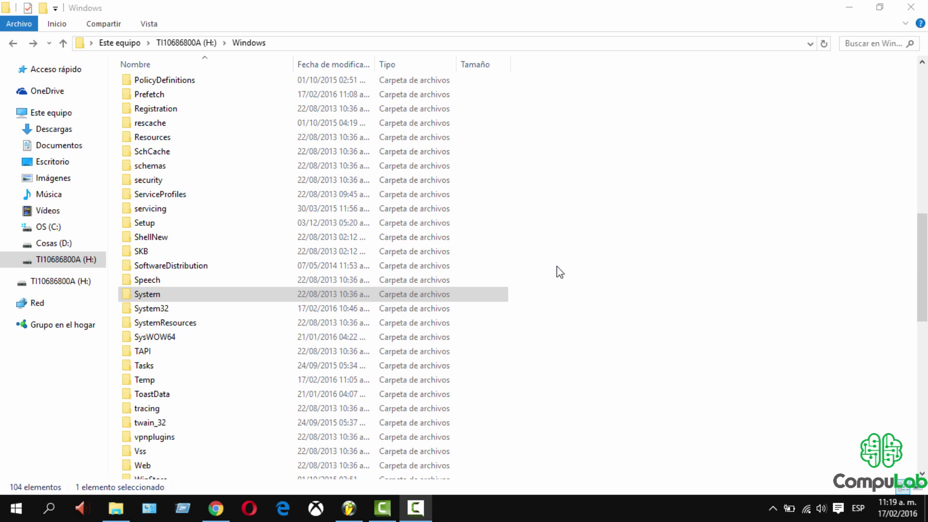
{"action": "scroll", "coordinate": [561, 266], "scroll_direction": "up", "scroll_amount": 12}
{"action": "scroll", "coordinate": [560, 247], "scroll_direction": "up", "scroll_amount": 1}
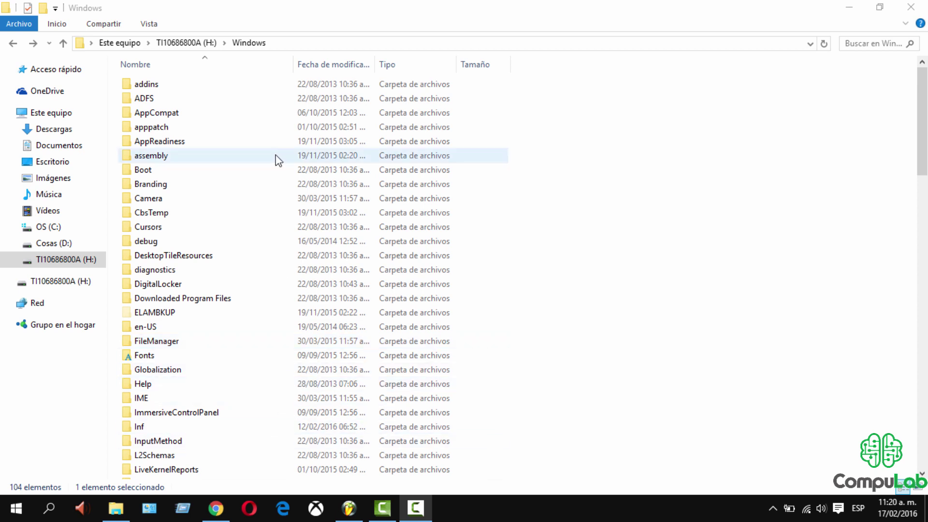
{"action": "double_click", "coordinate": [259, 88]}
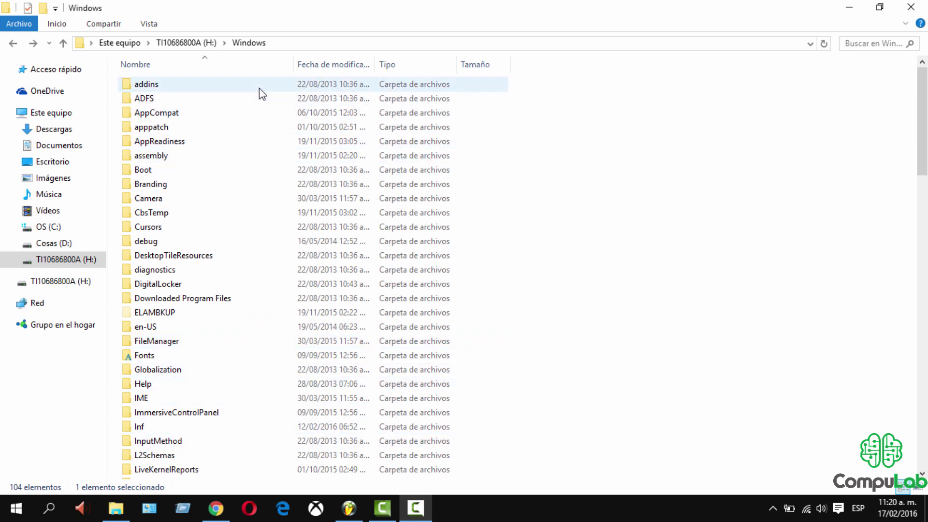
{"action": "left_click", "coordinate": [14, 43]}
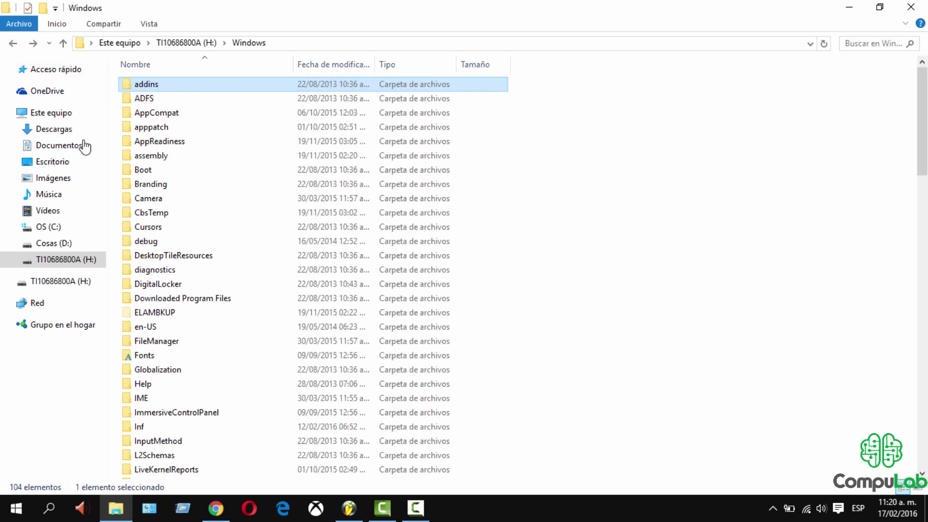
Step: Try to rename the file FXSEXT.ecf in the addins folder to FXSEXT1.ecf with administrator permission, and cancel the retry
{"action": "double_click", "coordinate": [182, 87]}
{"action": "left_click", "coordinate": [164, 88]}
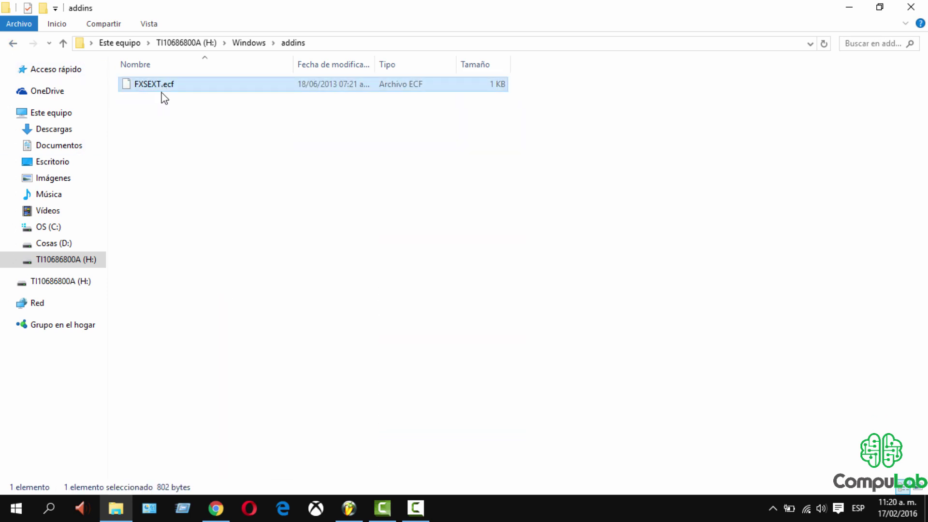
{"action": "left_click", "coordinate": [164, 96]}
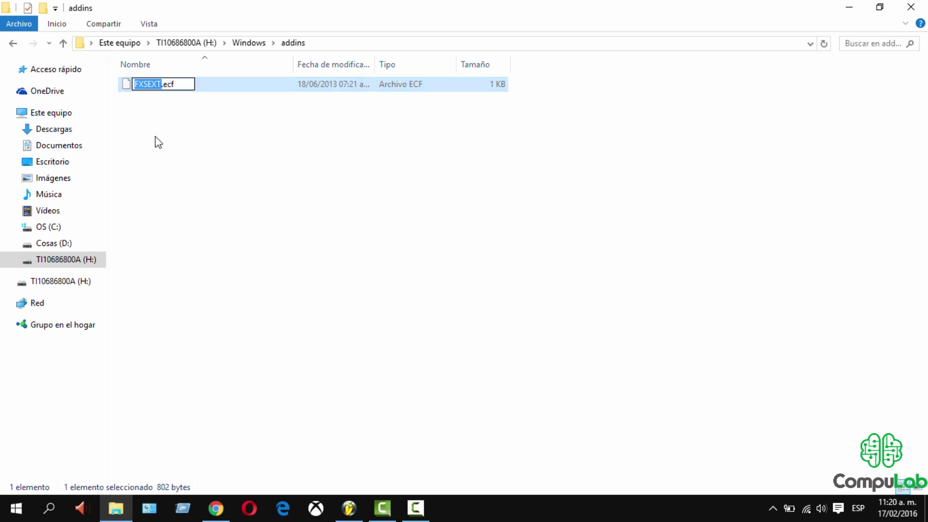
{"action": "key", "text": "Right"}
{"action": "type", "text": "1"}
{"action": "key", "text": "Return"}
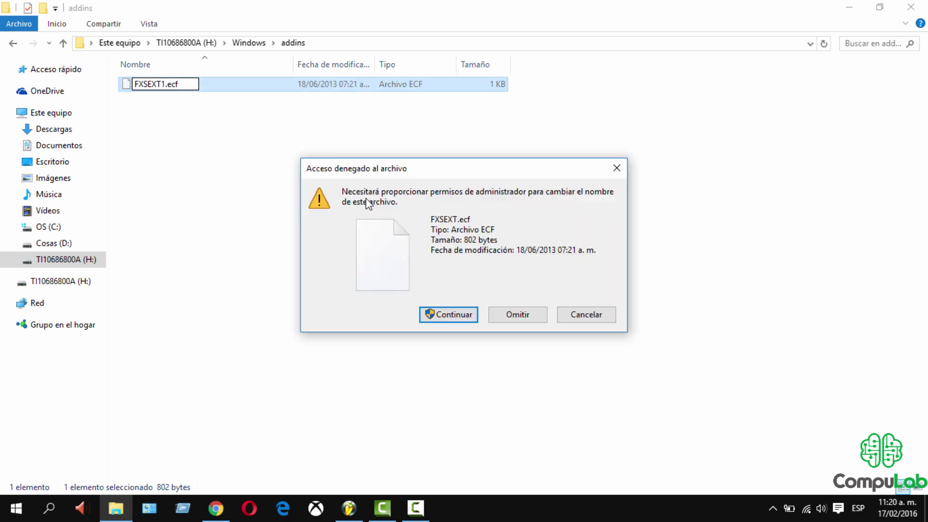
{"action": "left_click", "coordinate": [442, 316]}
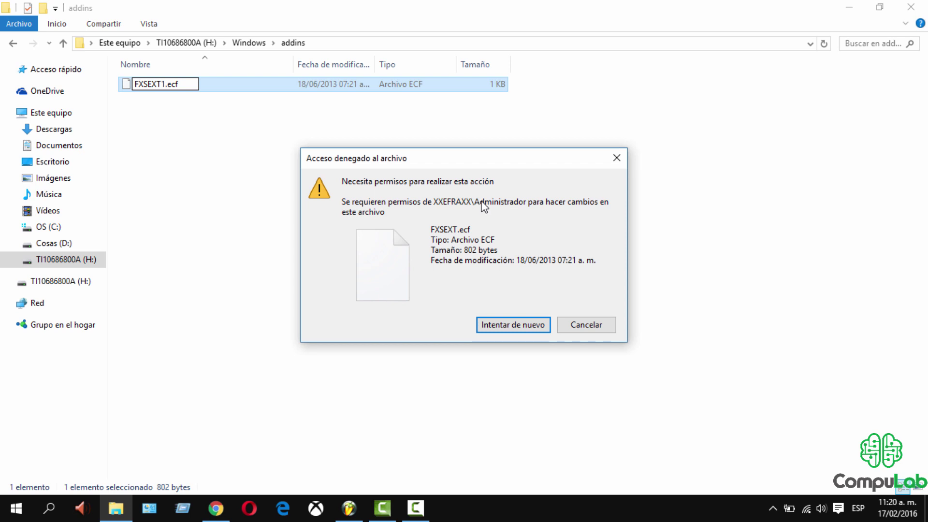
{"action": "left_click", "coordinate": [593, 328]}
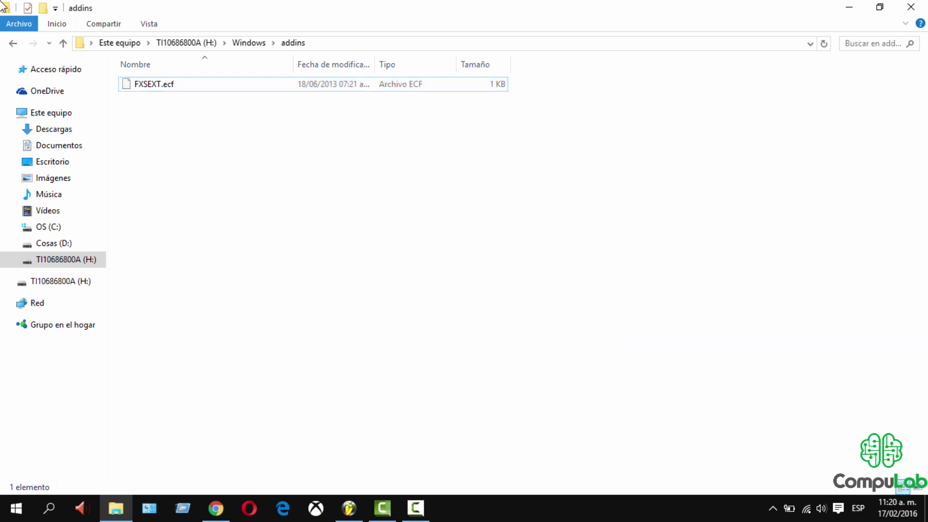
Step: Return to the Windows folder and open the security properties of the addins folder
{"action": "left_click", "coordinate": [14, 43]}
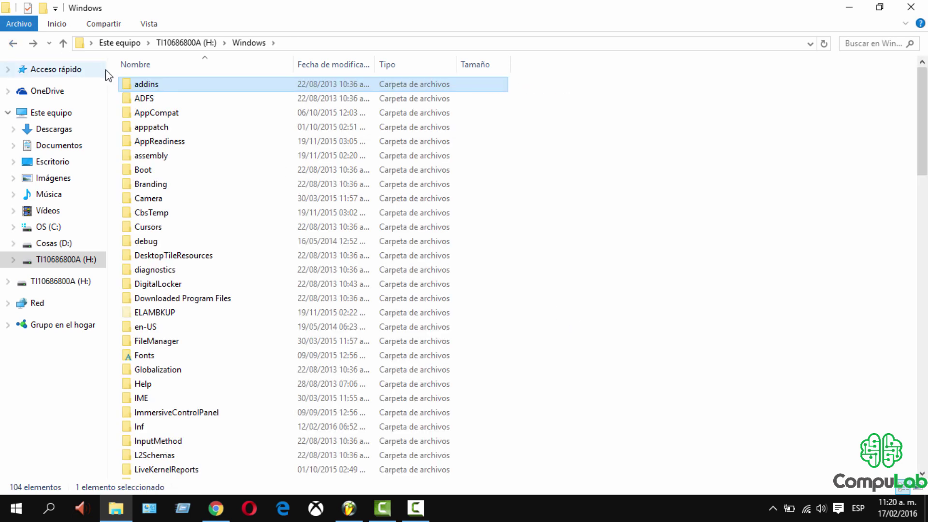
{"action": "double_click", "coordinate": [154, 88]}
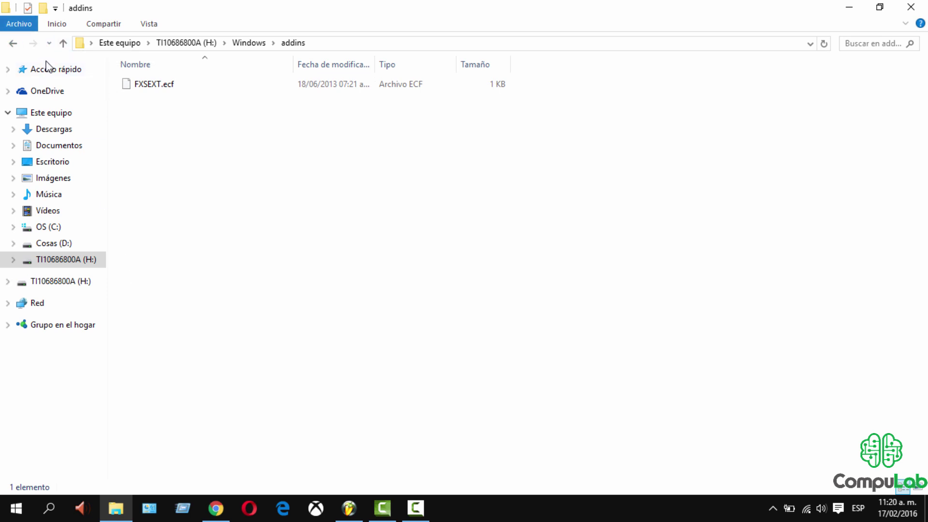
{"action": "left_click", "coordinate": [13, 43]}
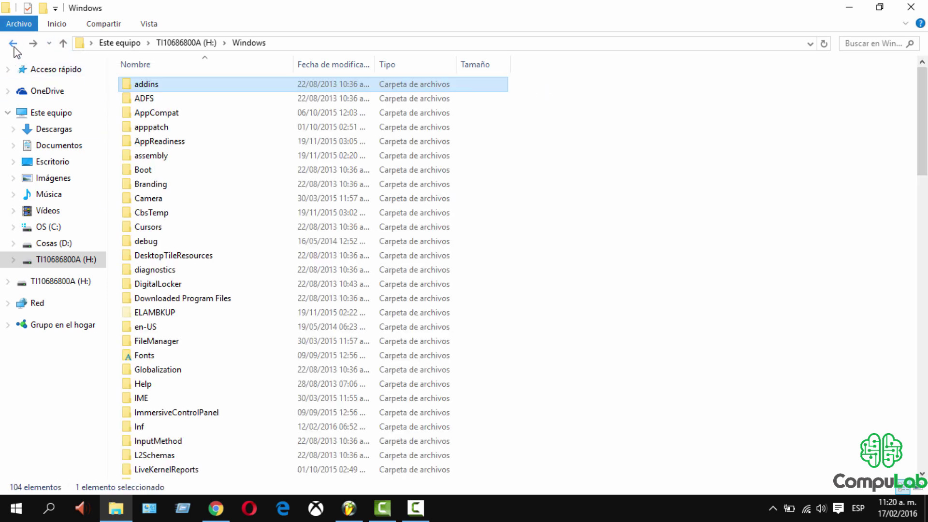
{"action": "right_click", "coordinate": [139, 89]}
{"action": "left_click", "coordinate": [207, 460]}
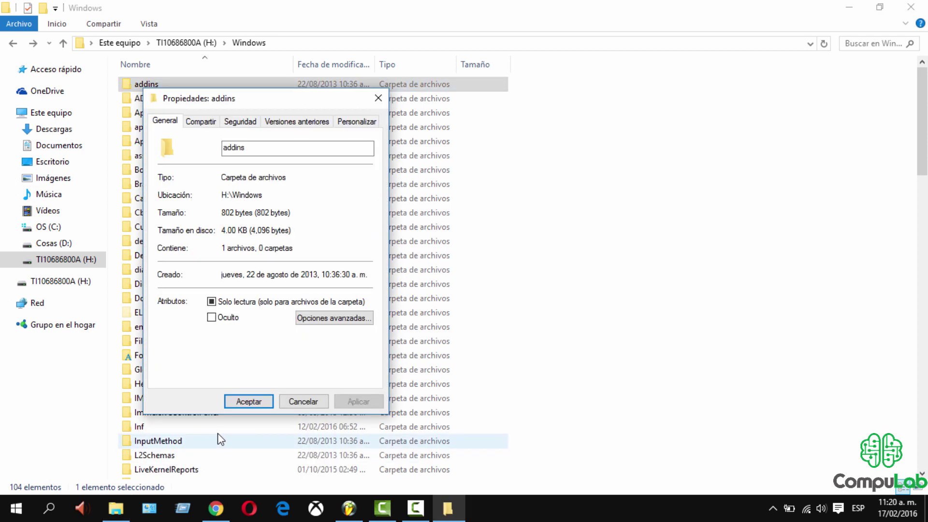
{"action": "left_click", "coordinate": [257, 122]}
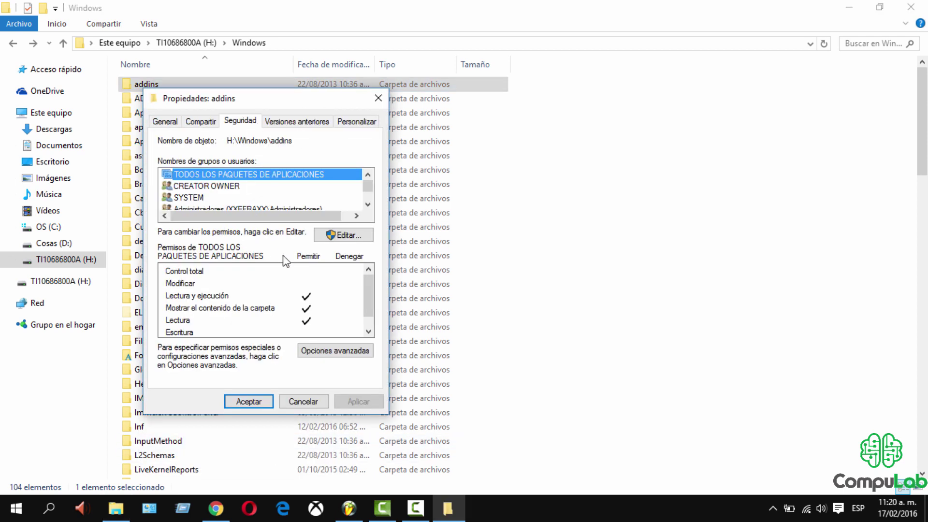
Step: Examine the permissions of each group and user listed for the addins folder, and leave the permission editor without changes
{"action": "left_click", "coordinate": [264, 186]}
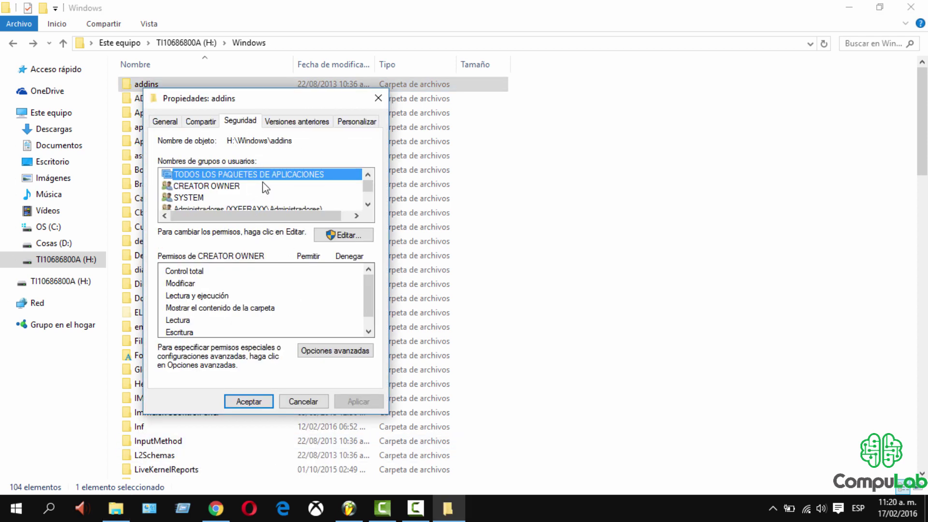
{"action": "left_click", "coordinate": [346, 237]}
{"action": "left_click", "coordinate": [290, 273]}
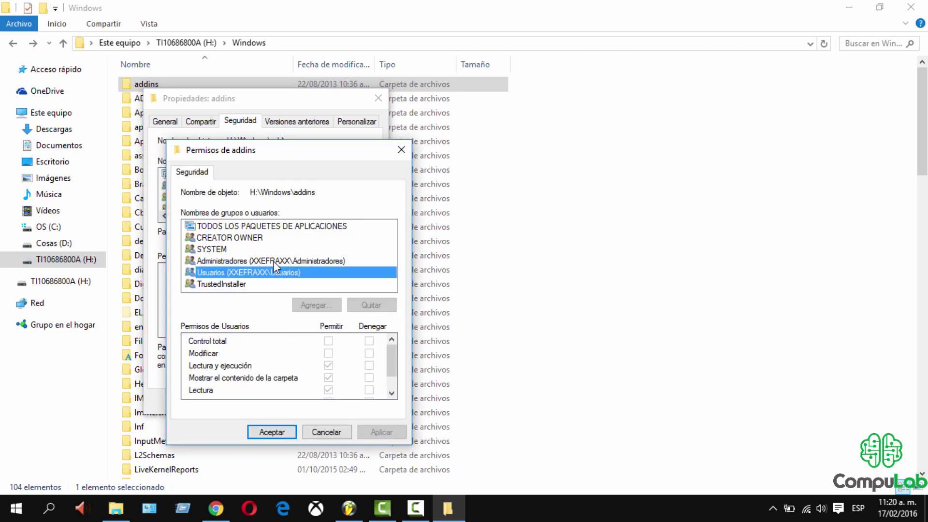
{"action": "left_click", "coordinate": [274, 261]}
{"action": "left_click", "coordinate": [231, 248]}
{"action": "left_click", "coordinate": [230, 238]}
{"action": "left_click", "coordinate": [245, 224]}
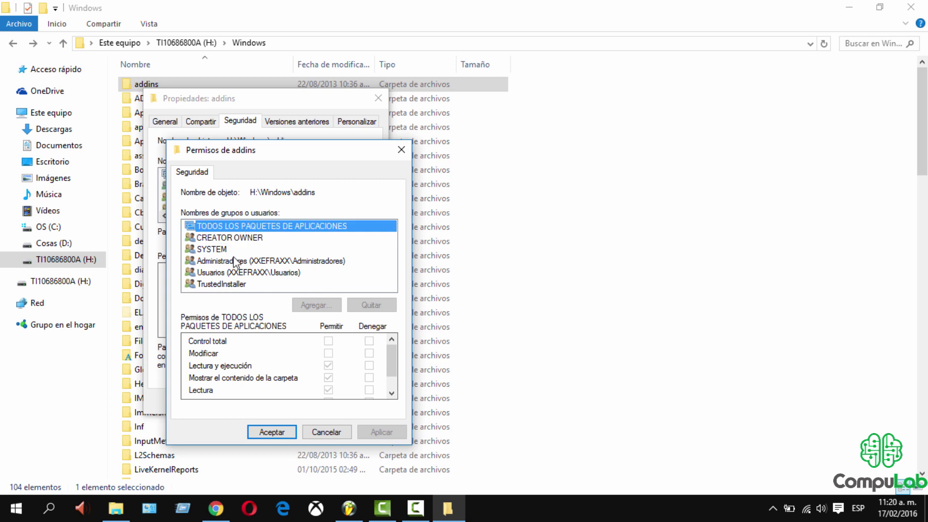
{"action": "left_click", "coordinate": [229, 284]}
{"action": "left_click", "coordinate": [232, 273]}
{"action": "left_click", "coordinate": [234, 261]}
{"action": "left_click", "coordinate": [237, 250]}
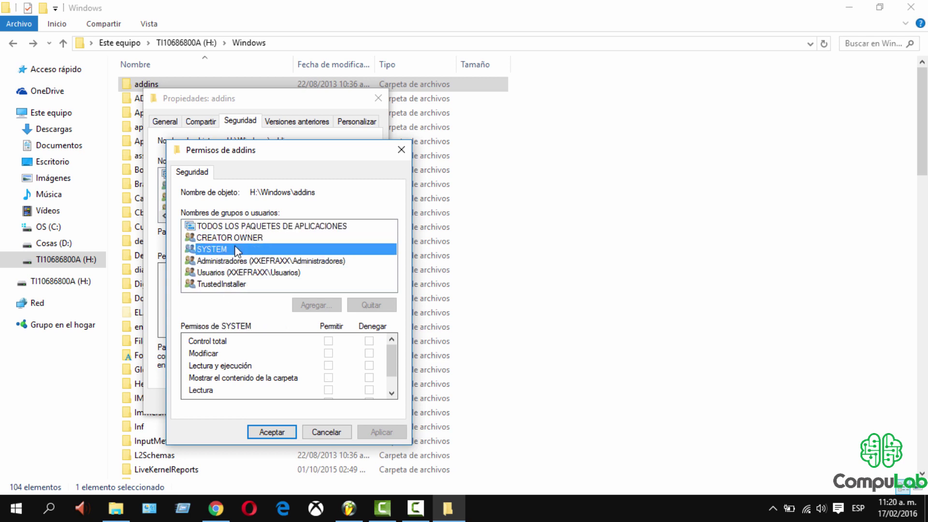
{"action": "left_click", "coordinate": [241, 237]}
{"action": "left_click", "coordinate": [248, 225]}
{"action": "left_click", "coordinate": [240, 238]}
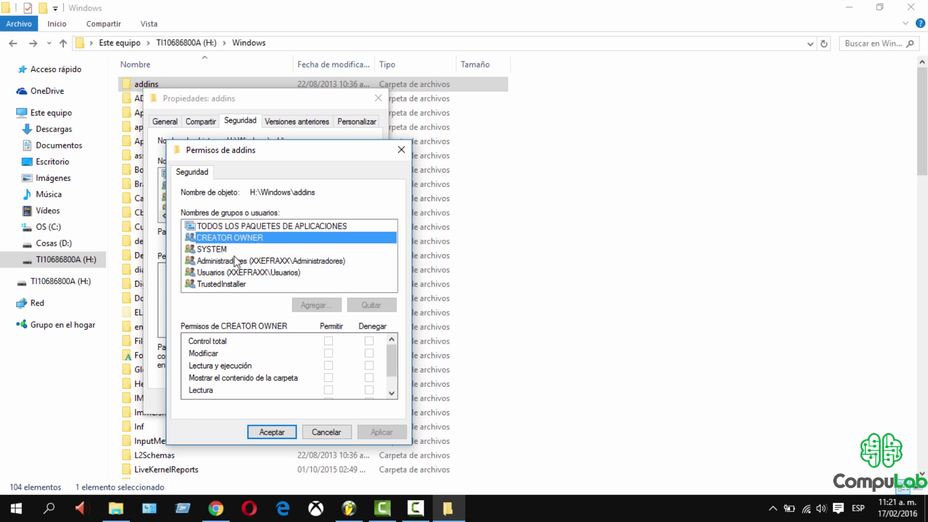
{"action": "left_click", "coordinate": [234, 260]}
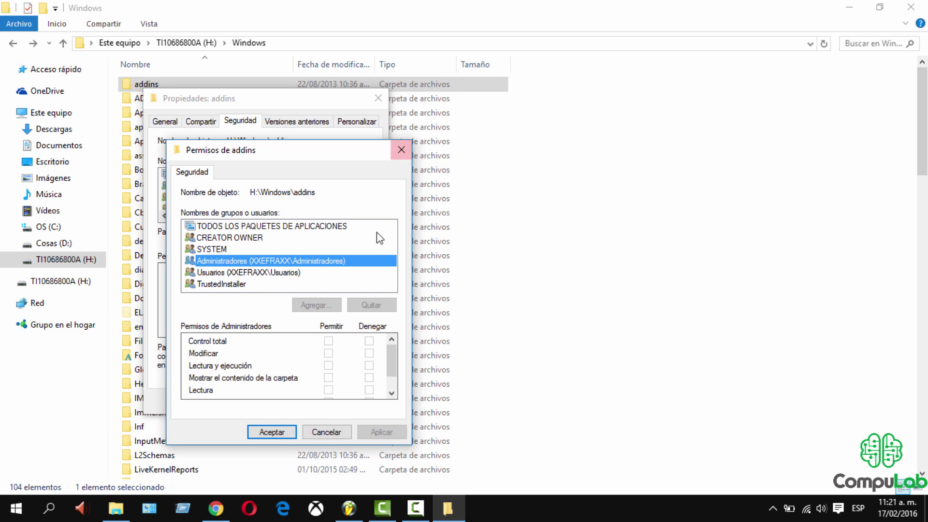
{"action": "left_click", "coordinate": [240, 239]}
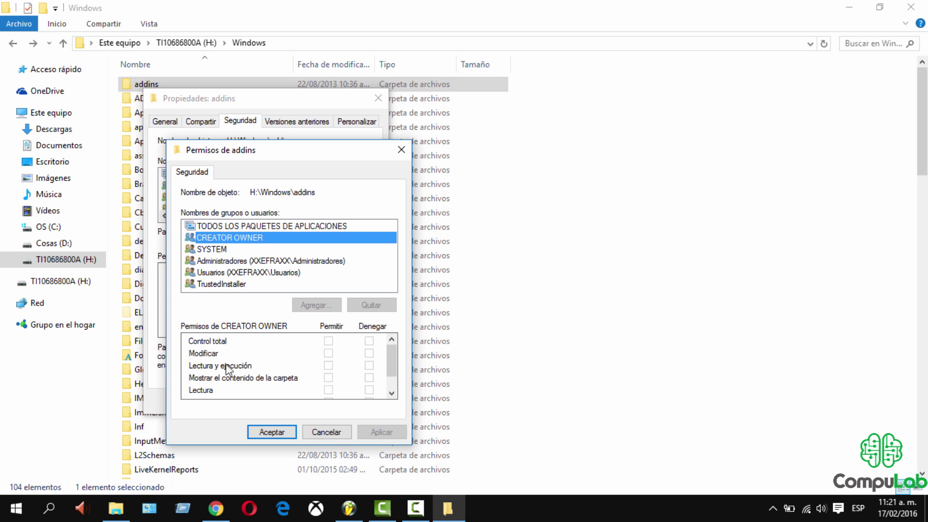
{"action": "left_click", "coordinate": [258, 261]}
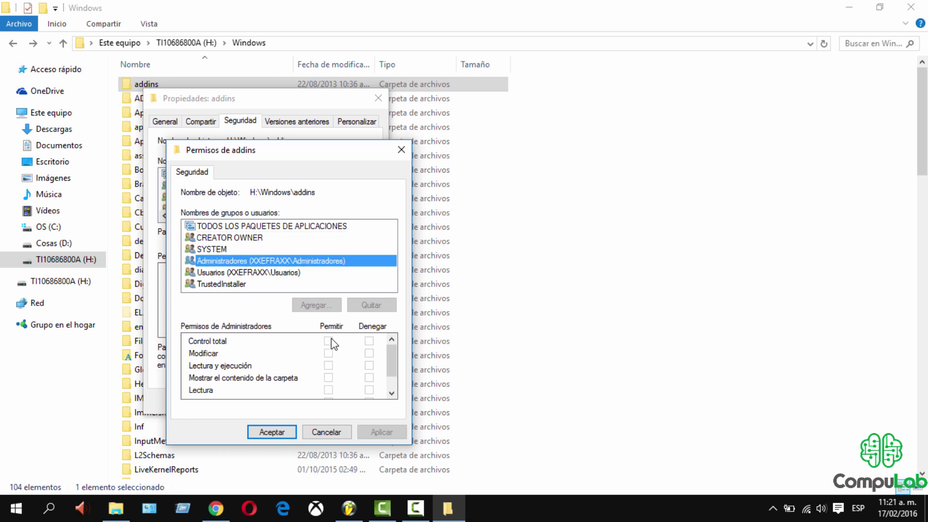
{"action": "left_click", "coordinate": [261, 273]}
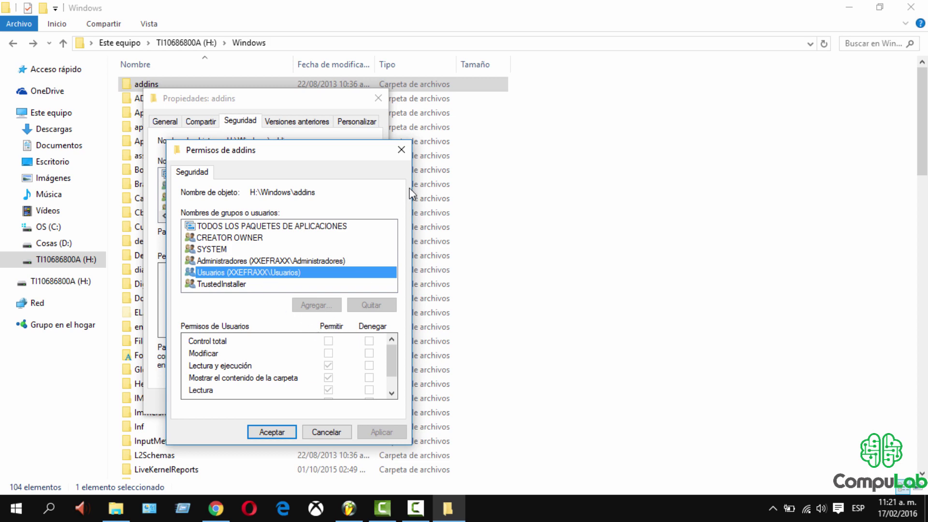
{"action": "left_click", "coordinate": [318, 433]}
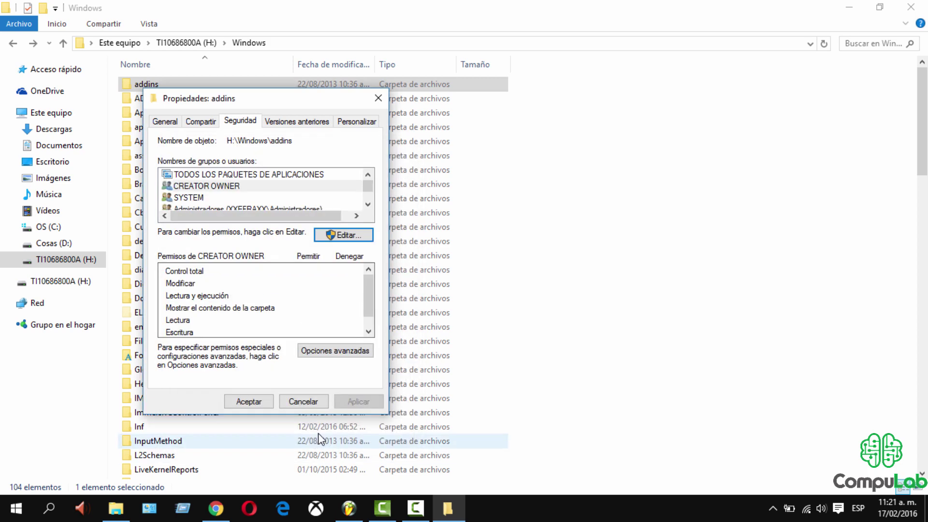
Step: Open the advanced security settings of addins and start changing its owner, with XXEFRAXX as the search location
{"action": "left_click", "coordinate": [356, 351]}
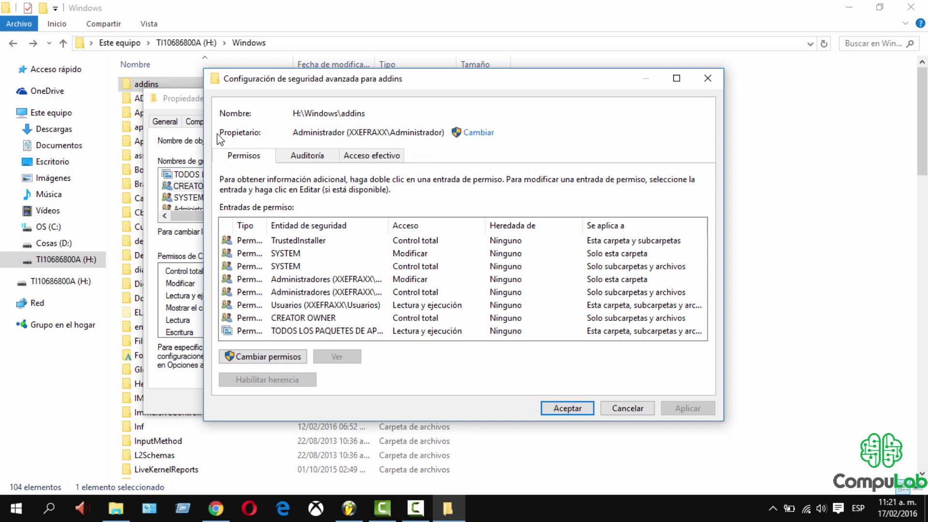
{"action": "left_click_drag", "start_coordinate": [401, 133], "coordinate": [493, 133]}
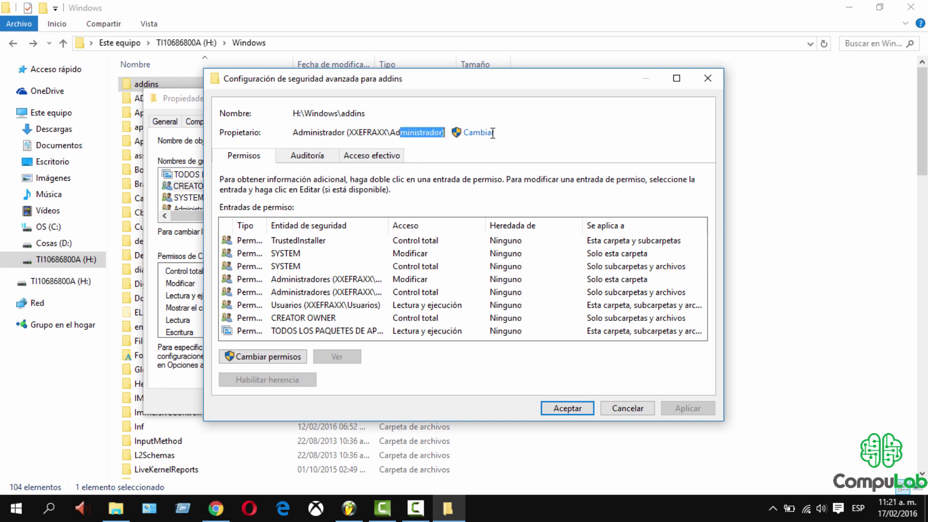
{"action": "left_click", "coordinate": [477, 132]}
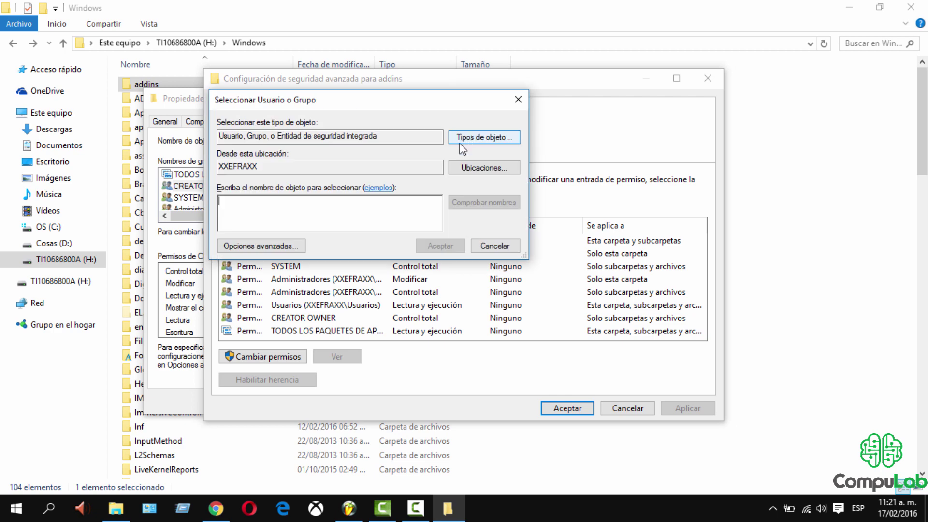
{"action": "left_click", "coordinate": [480, 174]}
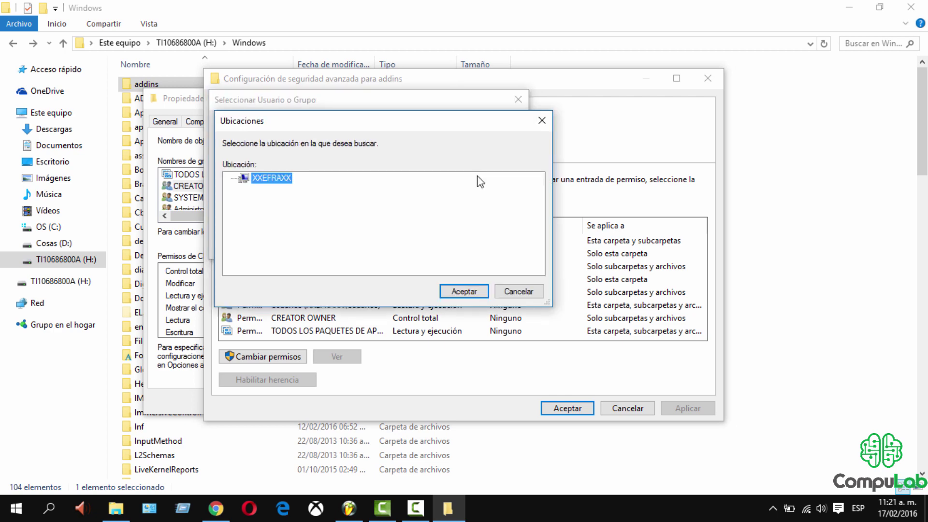
{"action": "left_click", "coordinate": [455, 295]}
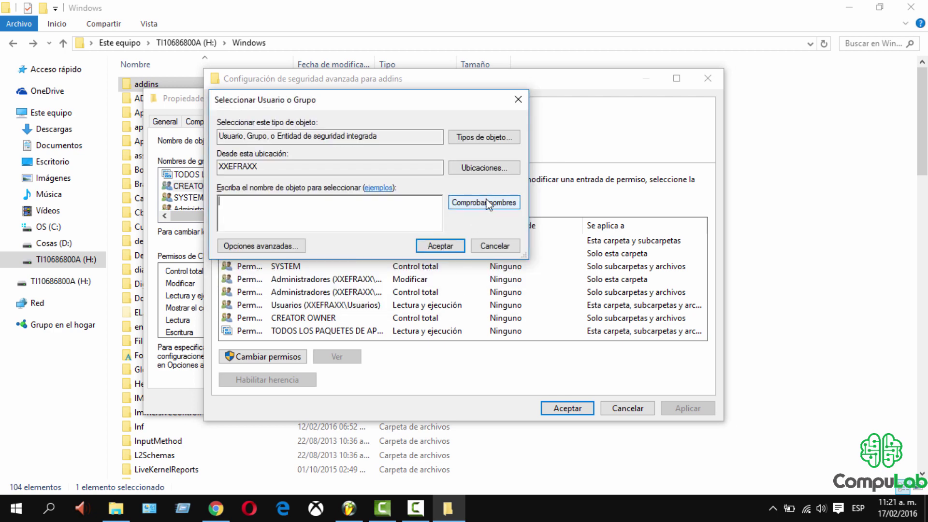
Step: Search for all users and groups with the advanced options and pick the personal user account as the new owner
{"action": "left_click", "coordinate": [262, 245]}
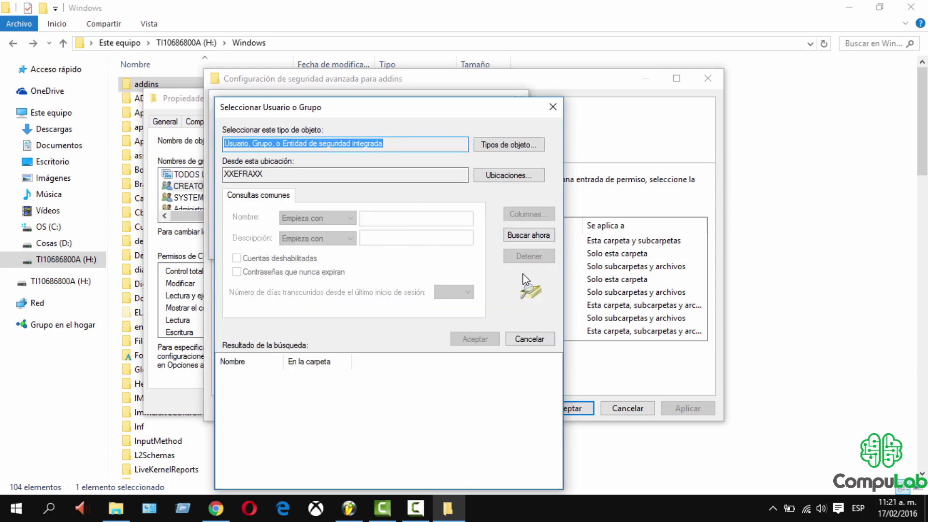
{"action": "left_click", "coordinate": [529, 236]}
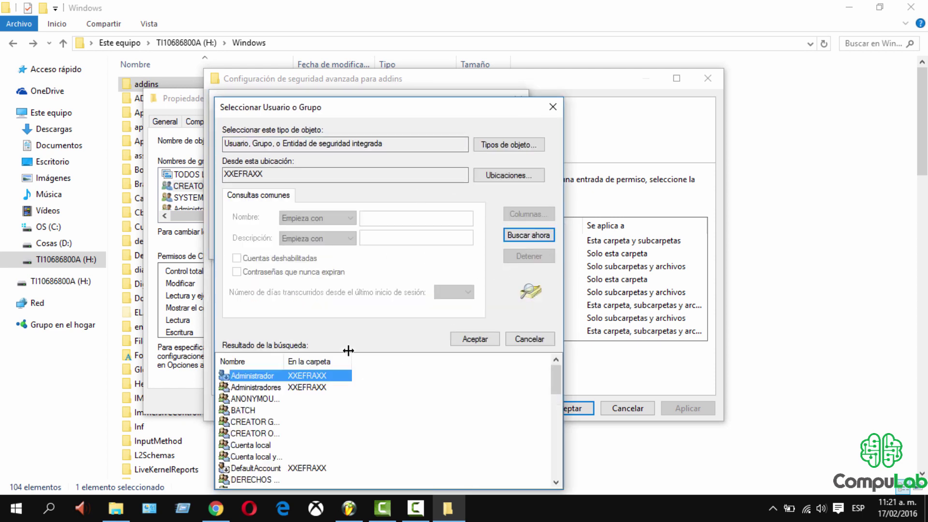
{"action": "left_click_drag", "start_coordinate": [285, 360], "coordinate": [406, 360]}
{"action": "scroll", "coordinate": [385, 414], "scroll_direction": "down", "scroll_amount": 5}
{"action": "scroll", "coordinate": [329, 409], "scroll_direction": "down", "scroll_amount": 2}
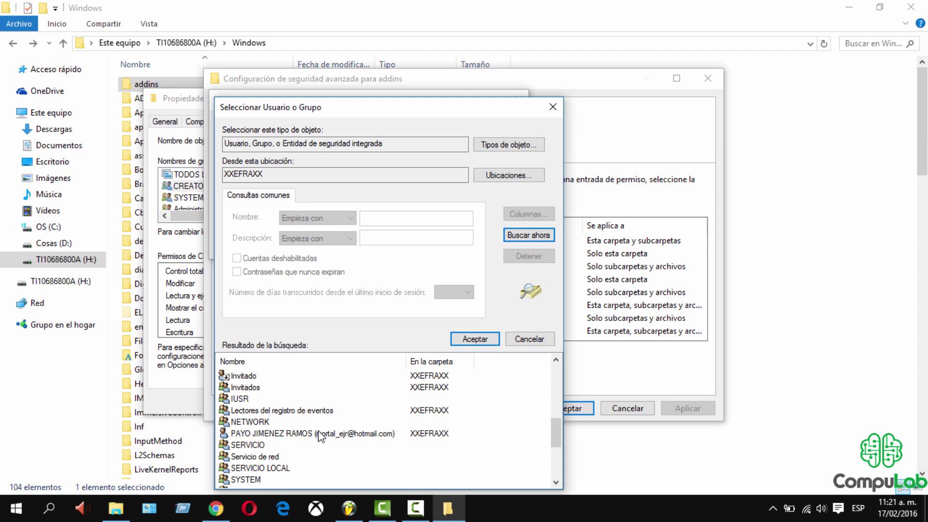
{"action": "left_click", "coordinate": [319, 433]}
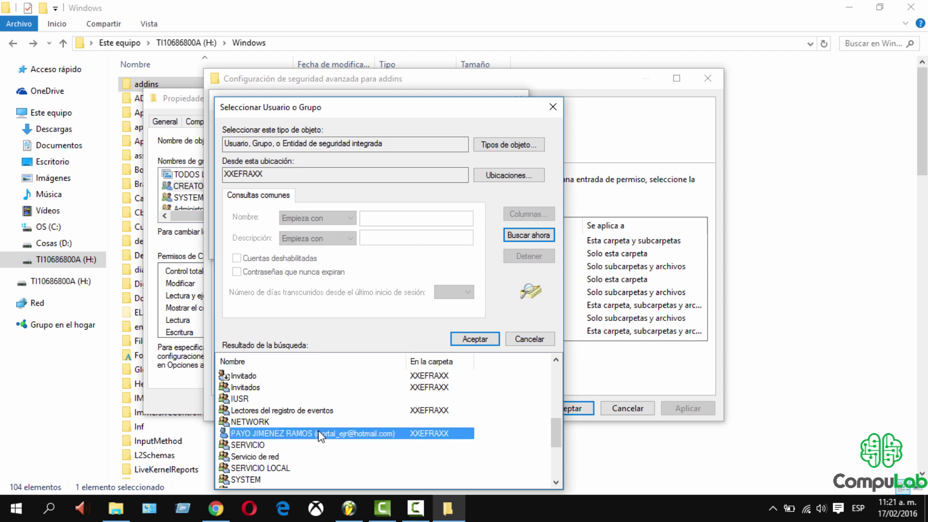
{"action": "left_click", "coordinate": [476, 339]}
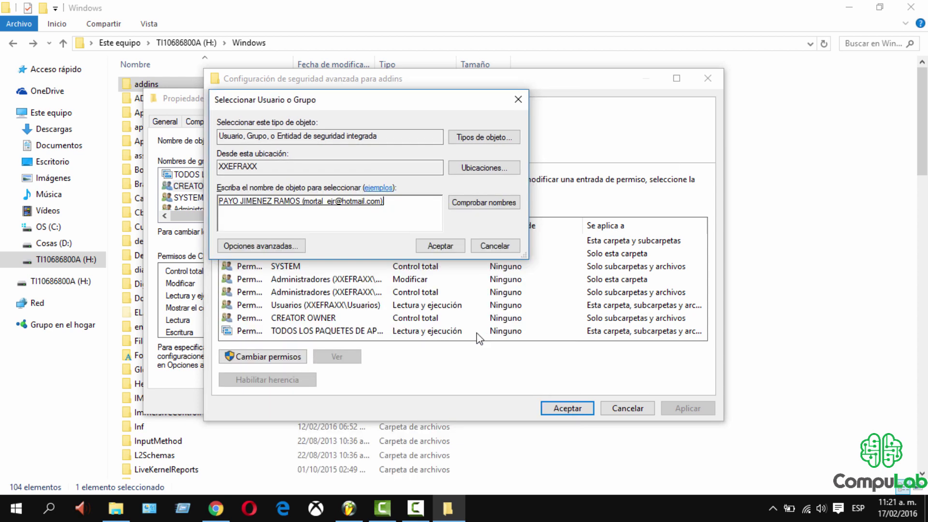
Step: Confirm the personal account as owner of addins, replace the owner on subcontainers and objects too, and apply the ownership change
{"action": "left_click", "coordinate": [451, 246]}
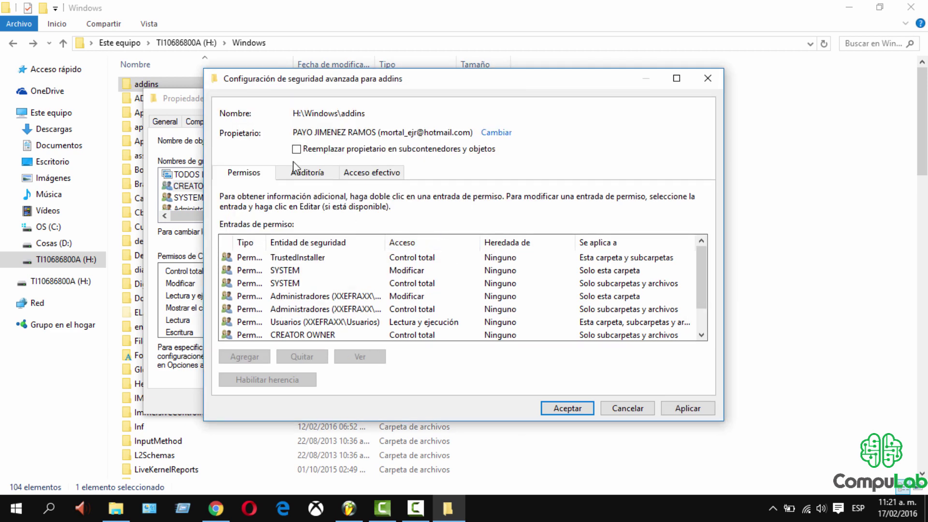
{"action": "left_click", "coordinate": [297, 149]}
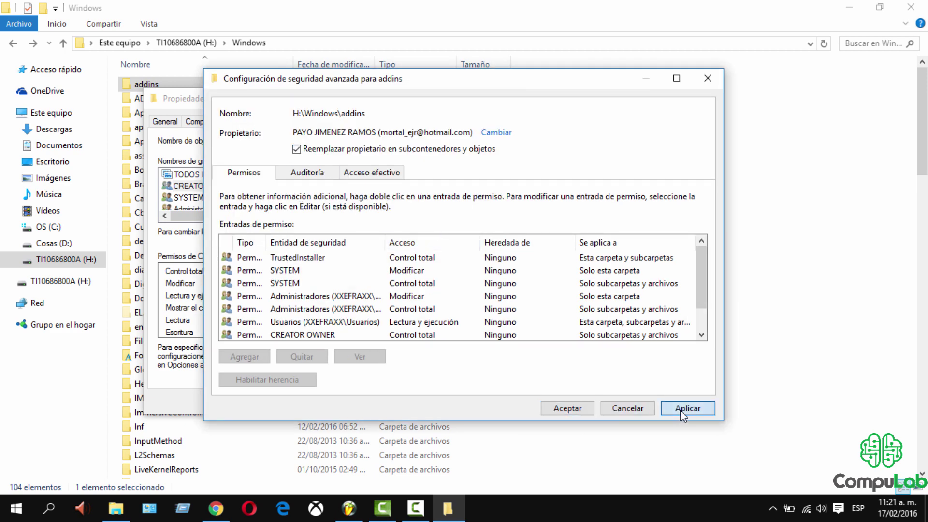
{"action": "left_click", "coordinate": [680, 408]}
{"action": "left_click", "coordinate": [579, 302]}
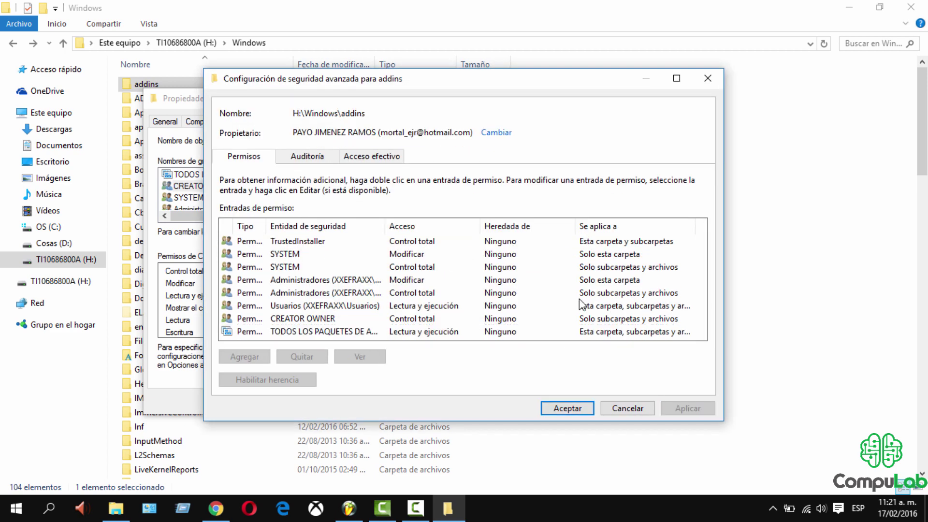
{"action": "left_click", "coordinate": [566, 408]}
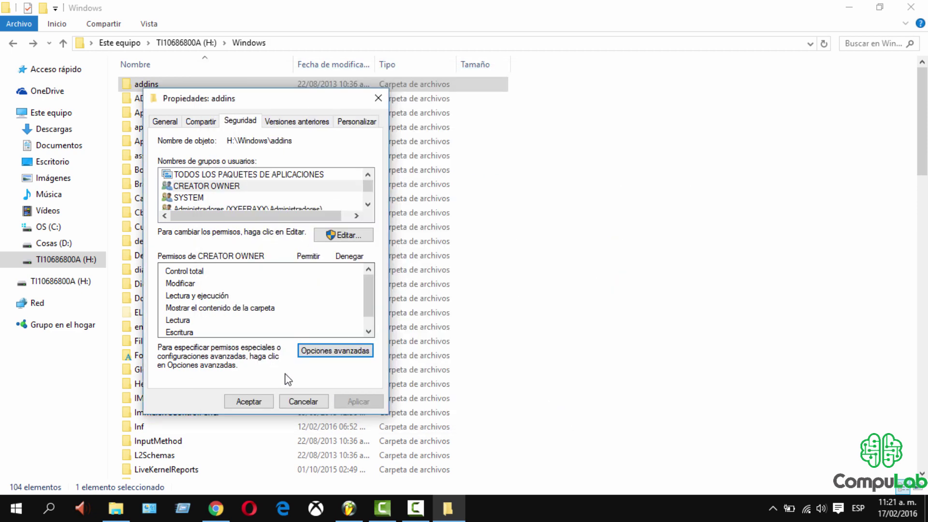
{"action": "left_click", "coordinate": [271, 402]}
Step: Reopen the security properties of the addins folder and open its permissions for editing
{"action": "right_click", "coordinate": [172, 86]}
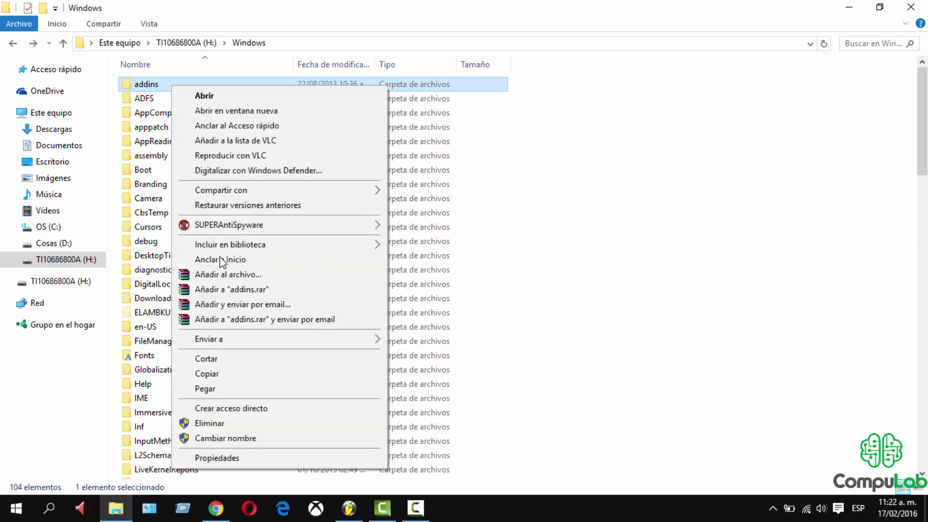
{"action": "left_click", "coordinate": [242, 457]}
{"action": "left_click", "coordinate": [278, 121]}
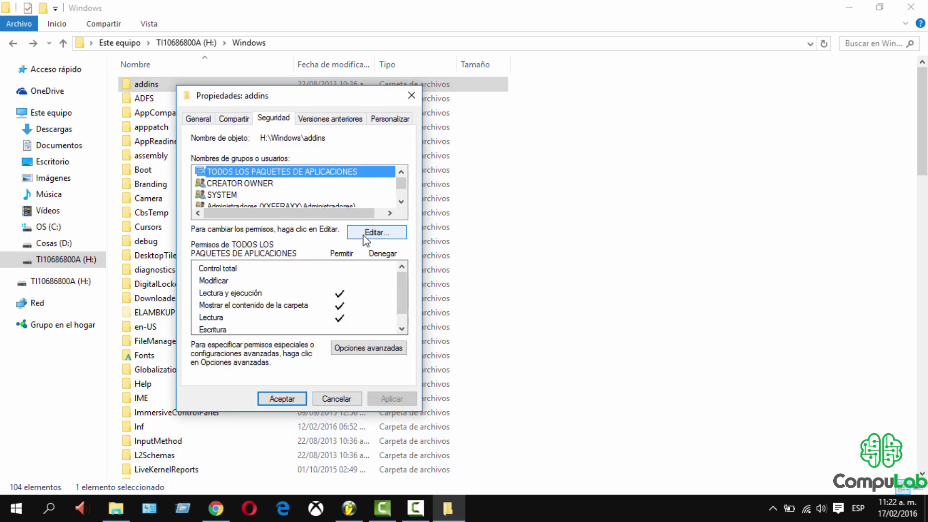
{"action": "left_click", "coordinate": [376, 233]}
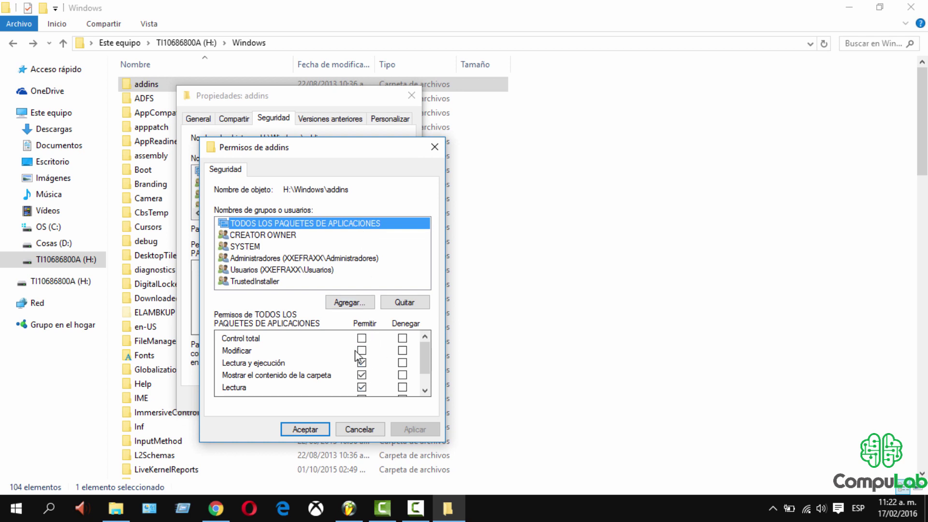
{"action": "scroll", "coordinate": [355, 350], "scroll_direction": "down", "scroll_amount": 1}
{"action": "scroll", "coordinate": [358, 353], "scroll_direction": "up", "scroll_amount": 1}
{"action": "scroll", "coordinate": [388, 364], "scroll_direction": "down", "scroll_amount": 1}
{"action": "scroll", "coordinate": [388, 364], "scroll_direction": "up", "scroll_amount": 1}
Step: Allow Control total on addins for the Administradores and Usuarios groups
{"action": "left_click", "coordinate": [298, 258]}
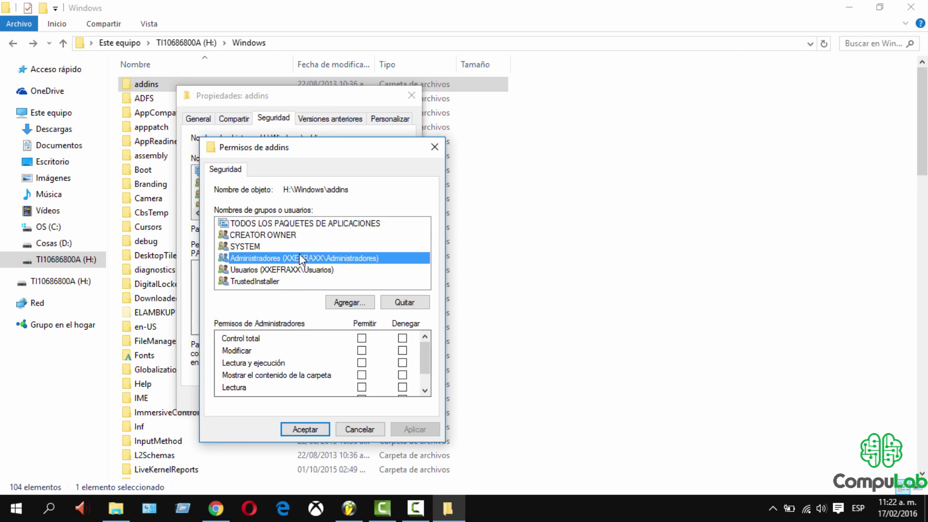
{"action": "left_click", "coordinate": [361, 338]}
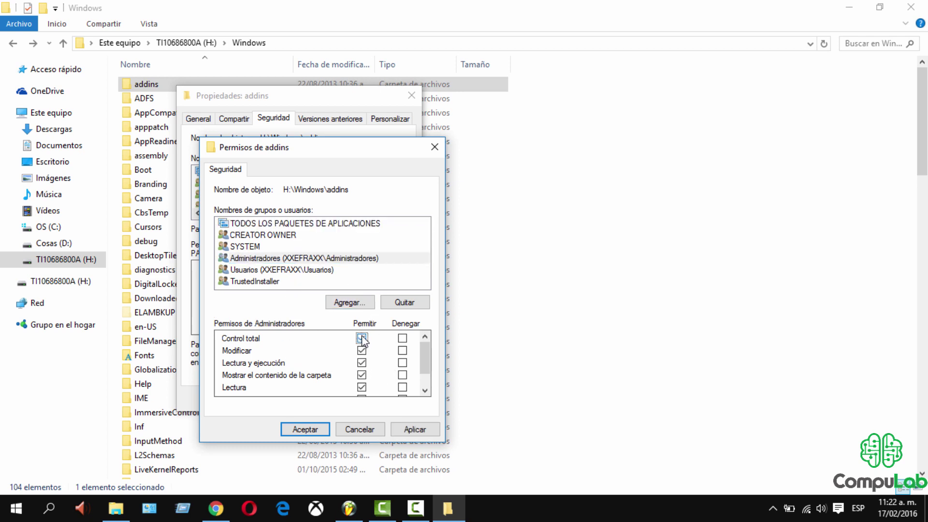
{"action": "left_click", "coordinate": [344, 270]}
{"action": "left_click", "coordinate": [362, 338]}
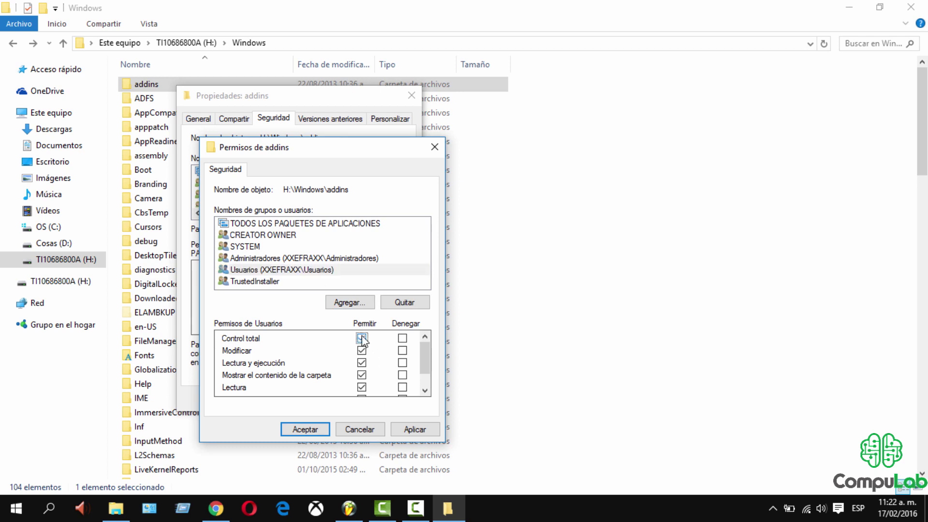
Step: Try to allow Control total on addins for TrustedInstaller and SYSTEM
{"action": "left_click", "coordinate": [271, 285]}
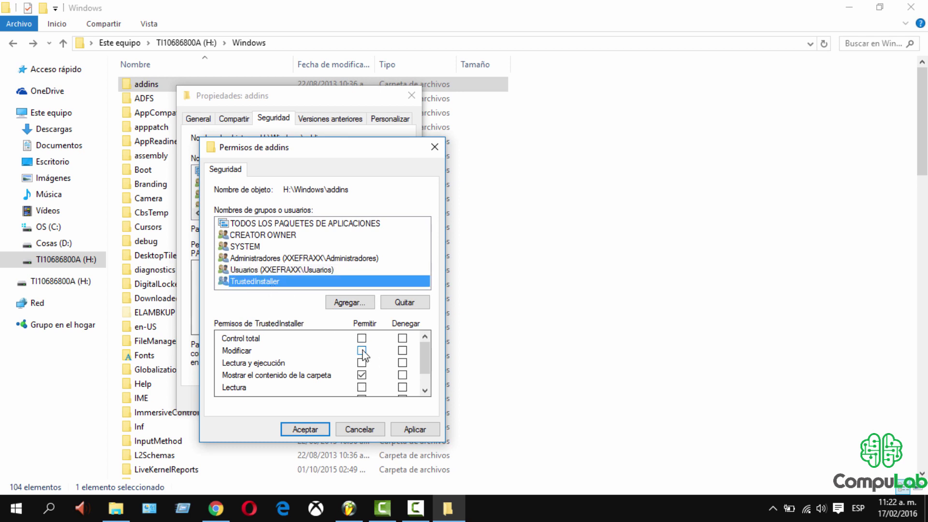
{"action": "left_click", "coordinate": [362, 338]}
{"action": "left_click", "coordinate": [268, 246]}
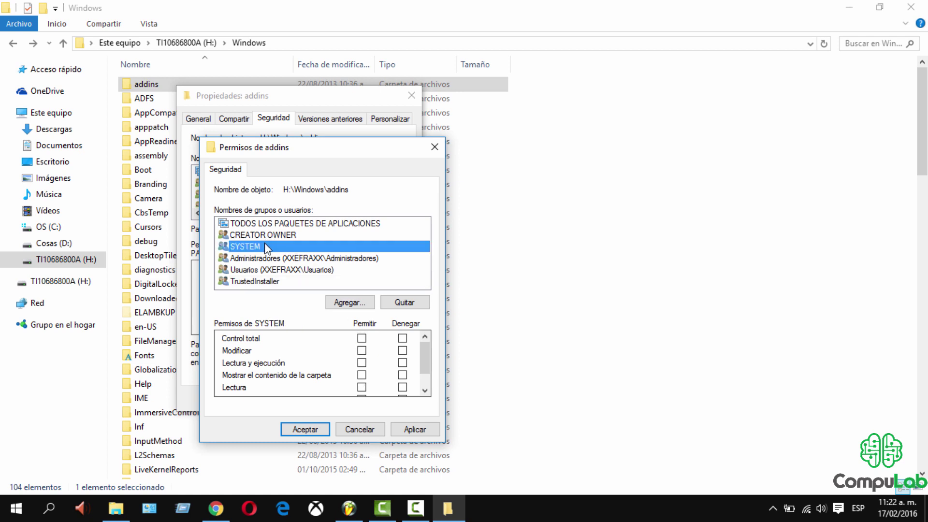
{"action": "left_click", "coordinate": [363, 338]}
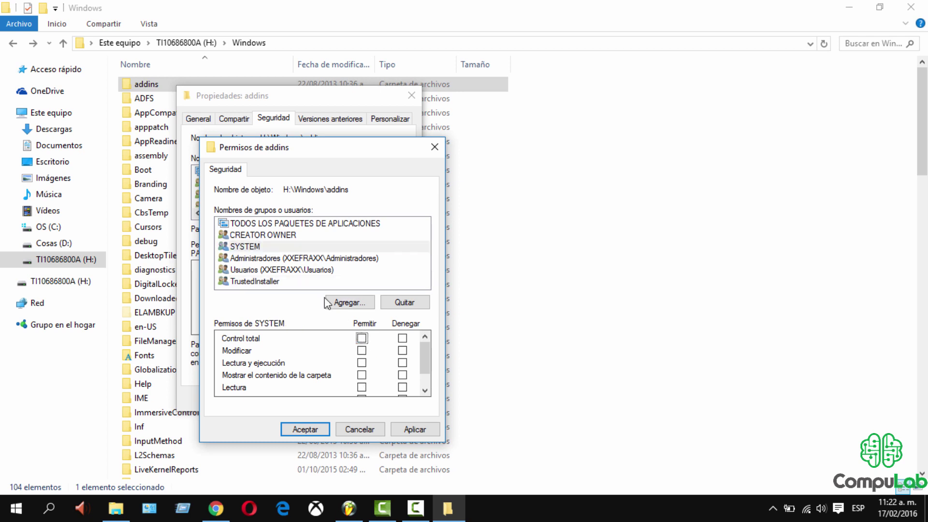
Step: Review the remaining entries, then apply the permission changes to addins and close its properties
{"action": "left_click", "coordinate": [293, 264]}
{"action": "left_click", "coordinate": [292, 236]}
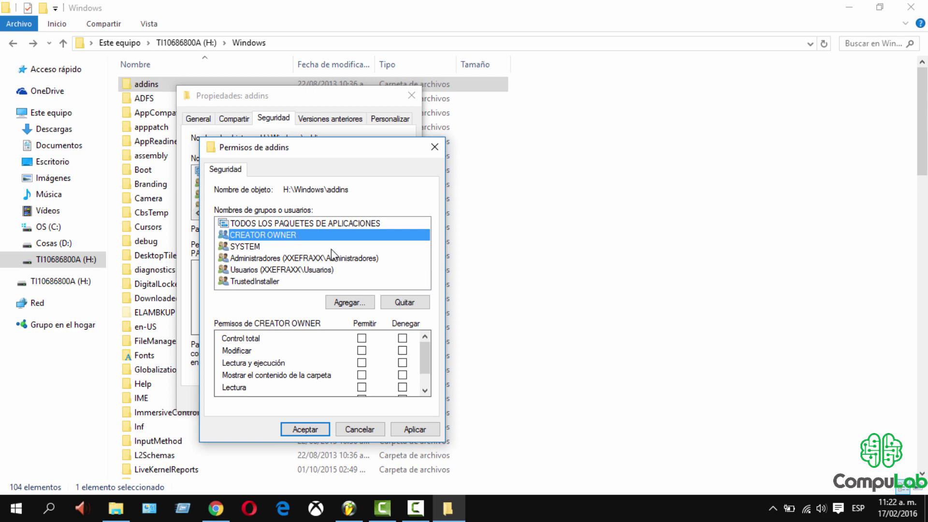
{"action": "left_click", "coordinate": [345, 226]}
{"action": "left_click", "coordinate": [405, 428]}
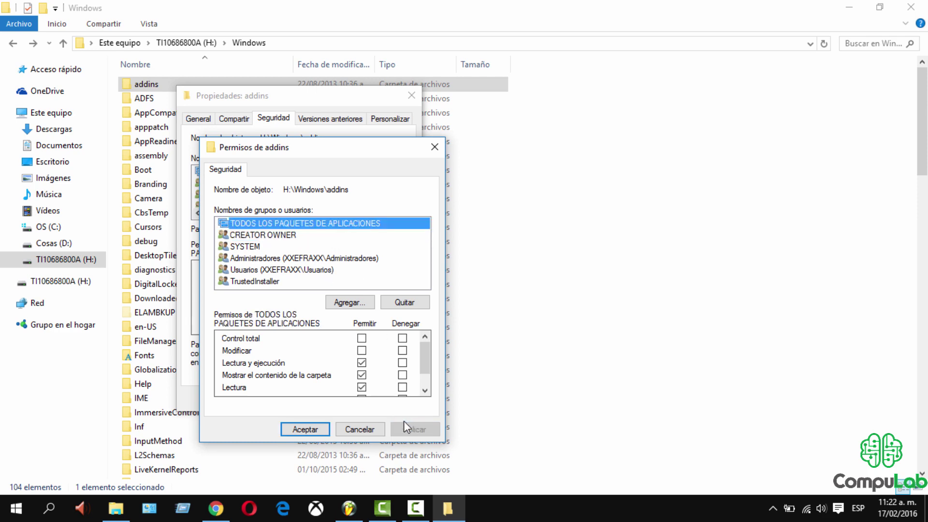
{"action": "left_click", "coordinate": [302, 429]}
{"action": "left_click", "coordinate": [282, 399]}
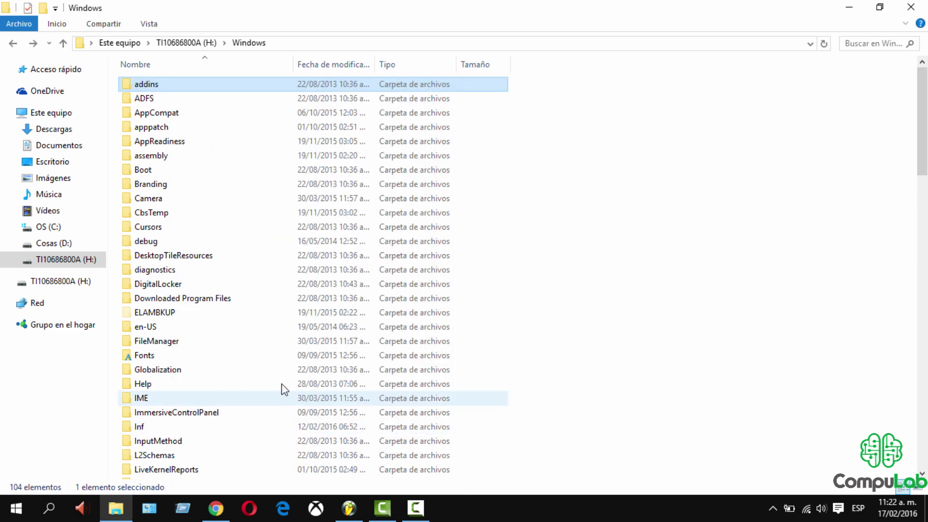
Step: Open the addins folder and rename the file FXSEXT.ecf as FXSEXT1.ecf
{"action": "double_click", "coordinate": [160, 86]}
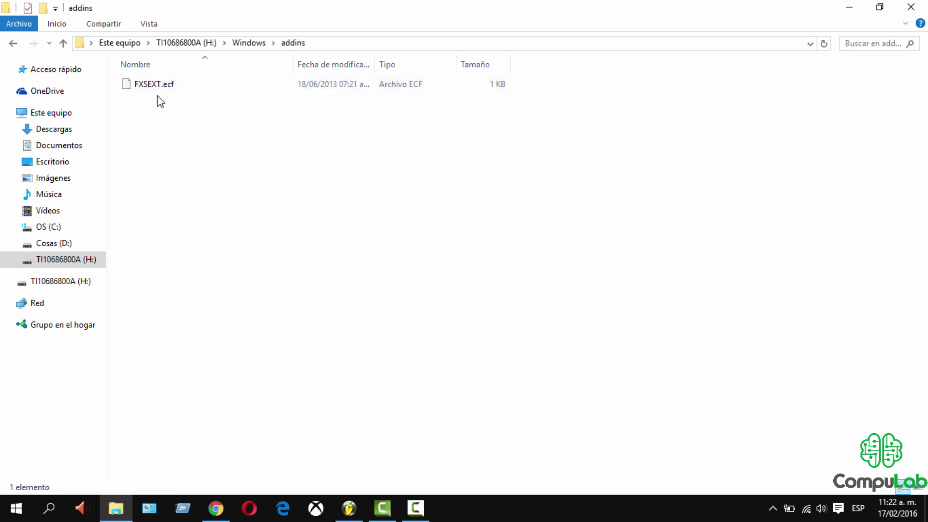
{"action": "left_click", "coordinate": [157, 90]}
{"action": "left_click", "coordinate": [160, 86]}
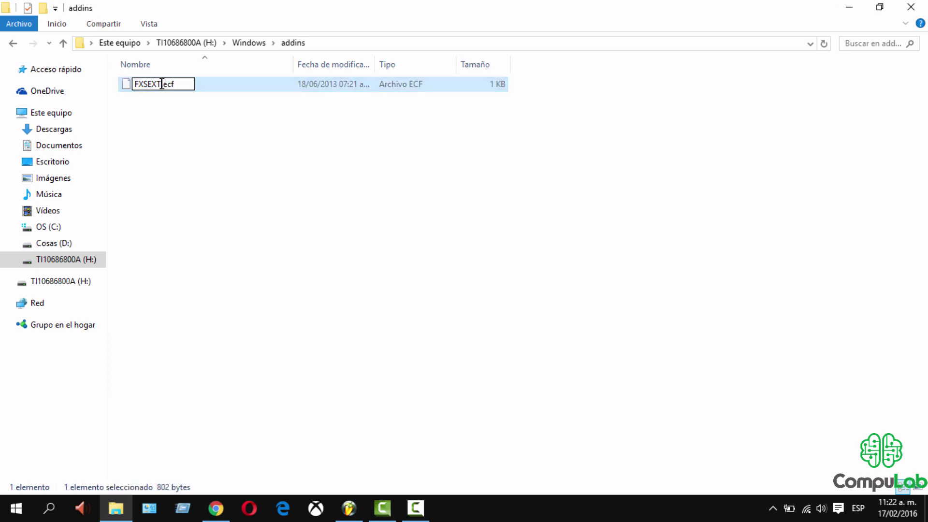
{"action": "left_click", "coordinate": [161, 85]}
{"action": "type", "text": "1"}
{"action": "left_click", "coordinate": [212, 226]}
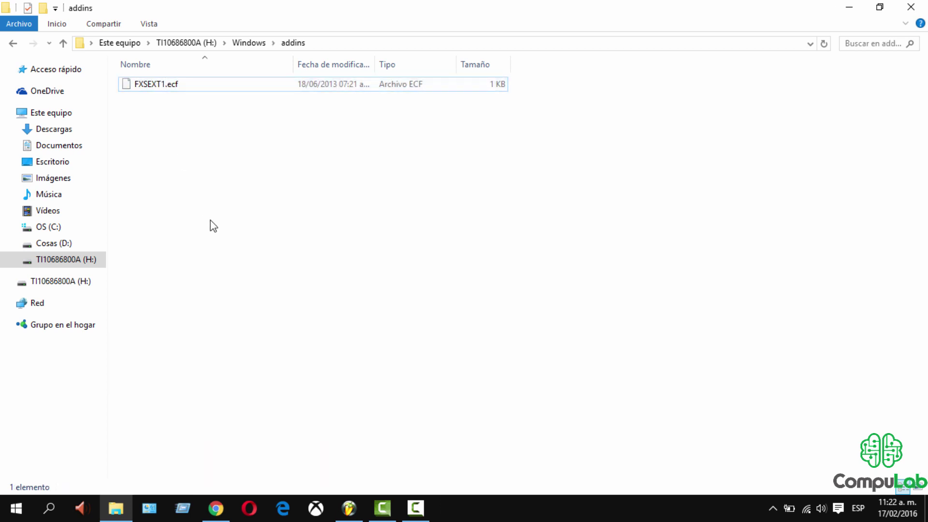